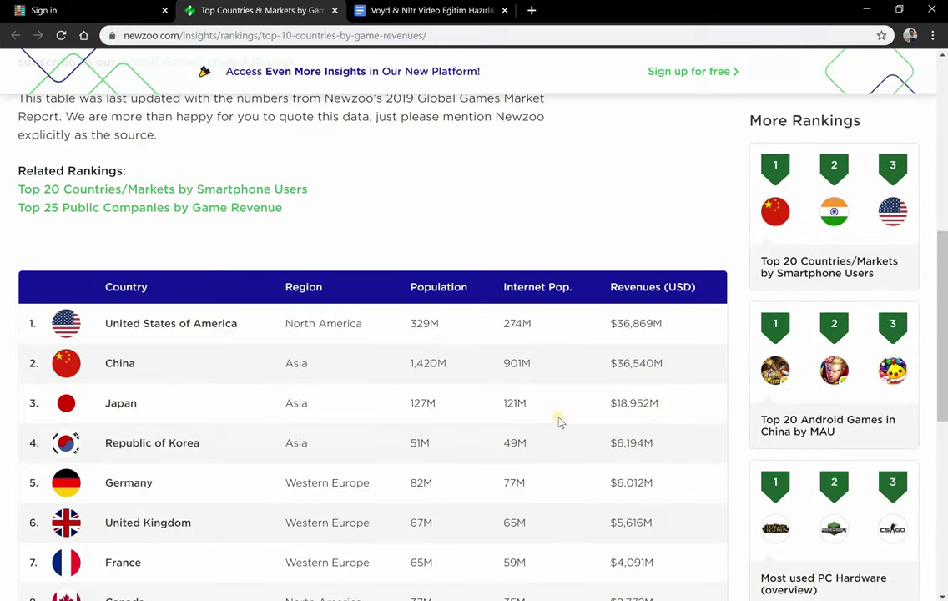
# Switch from the Newzoo game revenue ranking to Workbench and sign in with the already filled-in account credentials
pyautogui.scroll(-1, 559, 422)
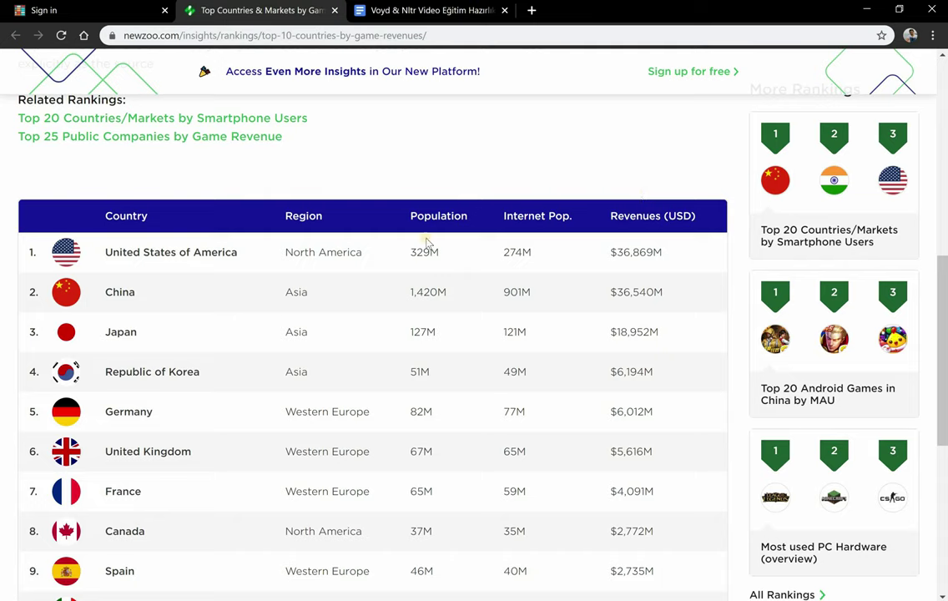
pyautogui.click(43, 10)
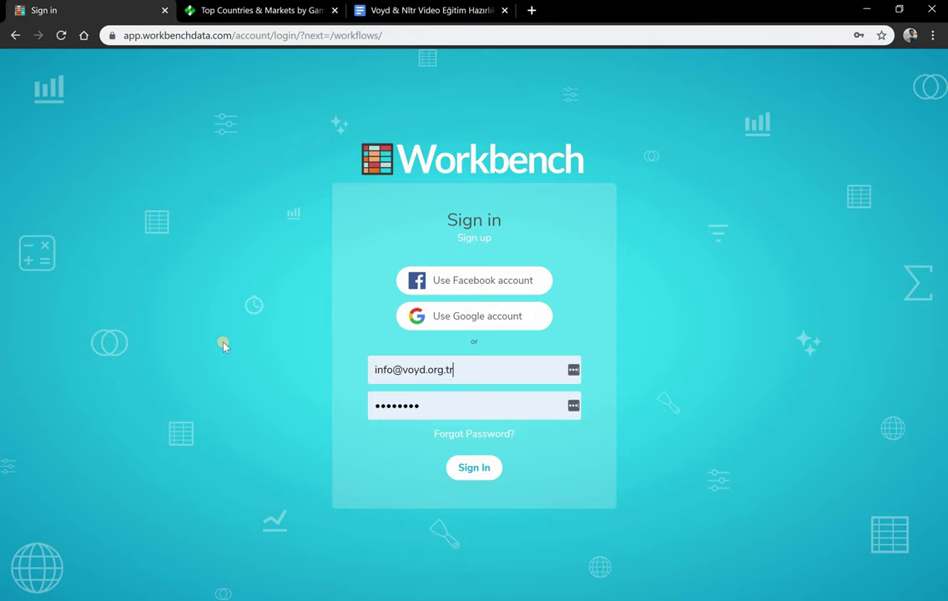
pyautogui.click(182, 36)
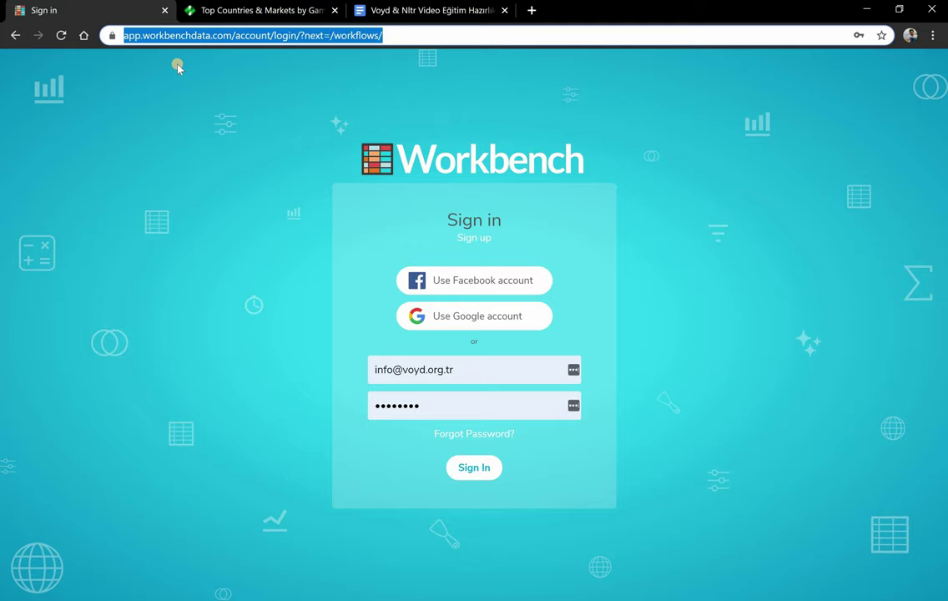
pyautogui.click(482, 489)
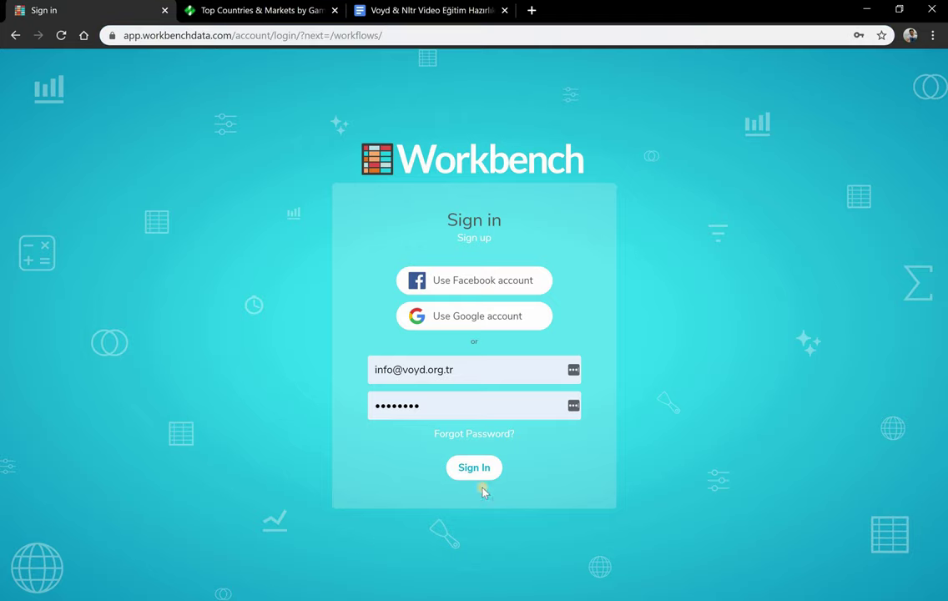
pyautogui.click(483, 469)
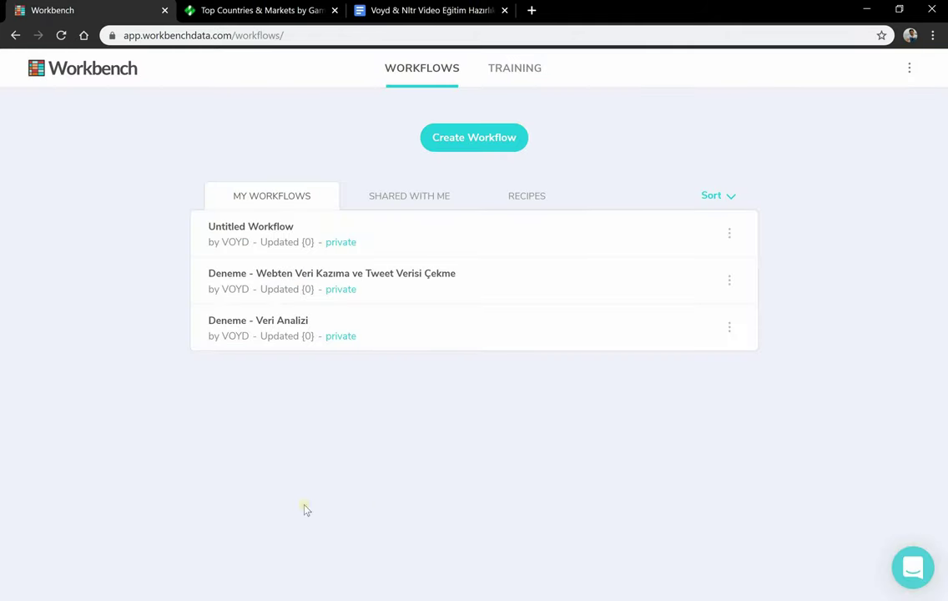
# Create a new workflow in Workbench
pyautogui.click(449, 138)
pyautogui.click(453, 144)
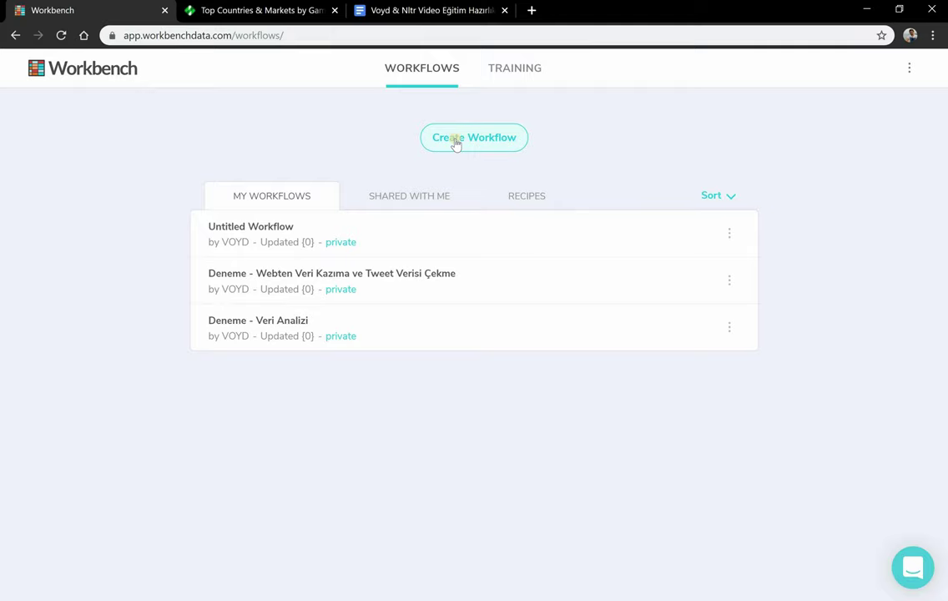
pyautogui.click(456, 142)
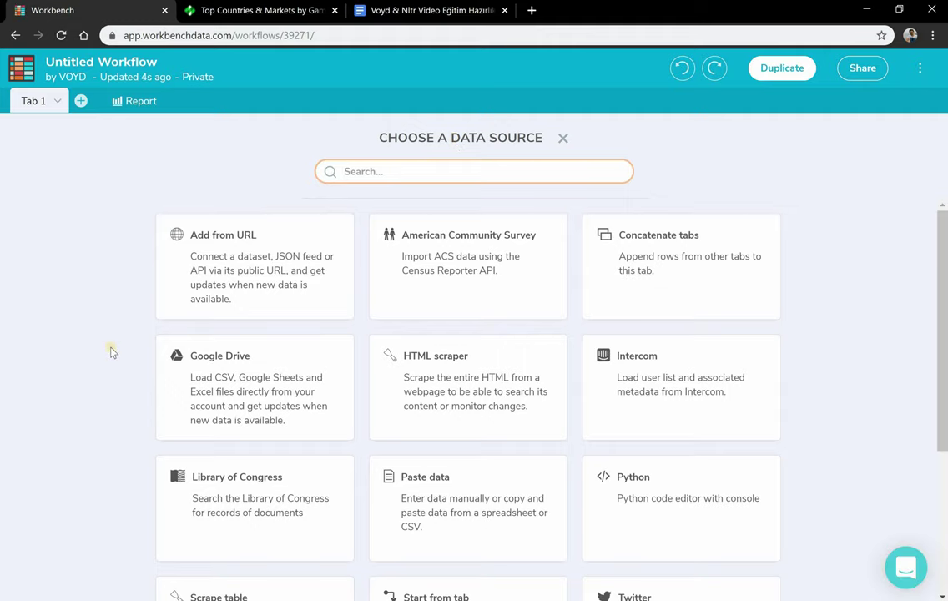
# Add Scrape table as the new workflow's data source for the Newzoo country ranking
pyautogui.scroll(-5, 111, 352)
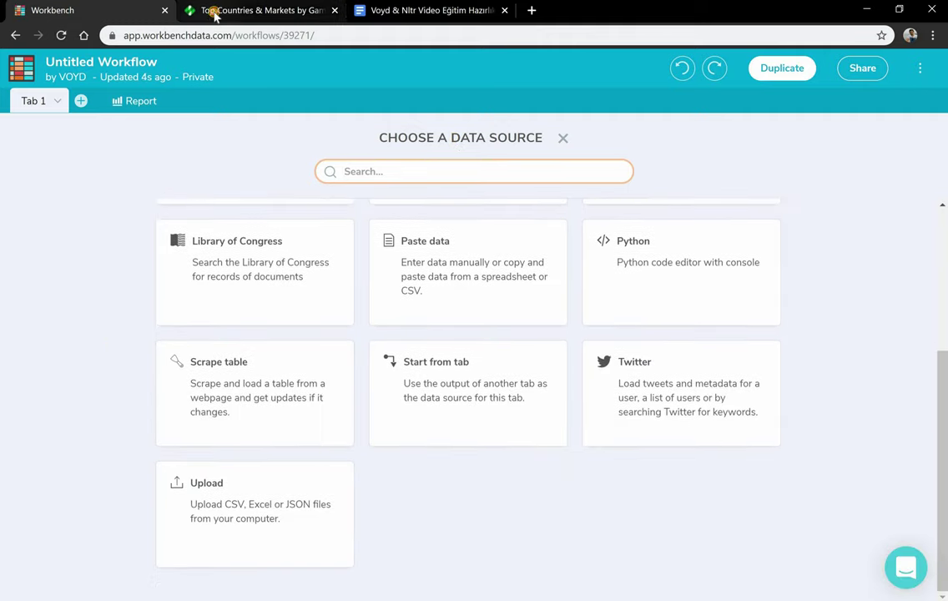
pyautogui.click(214, 13)
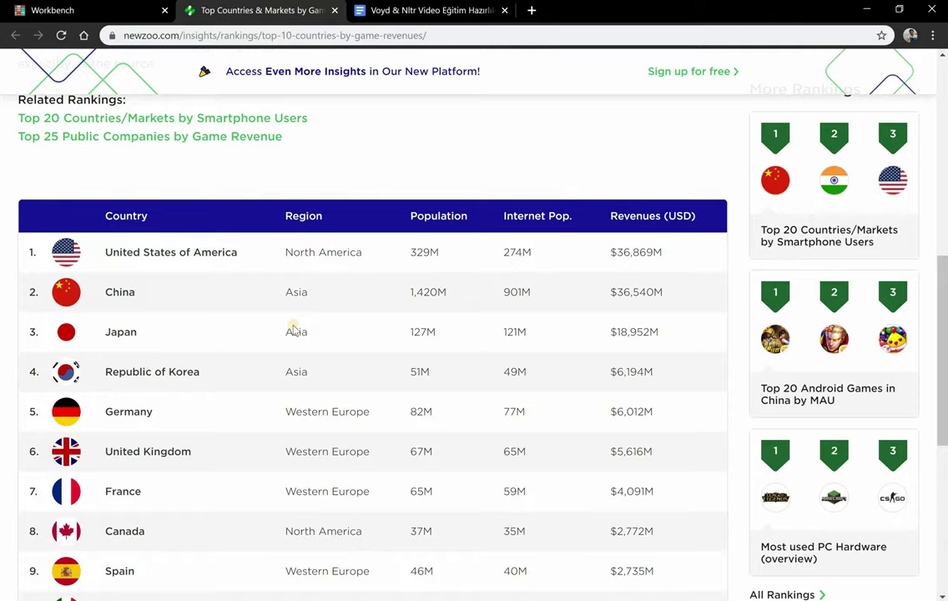
pyautogui.scroll(3, 294, 328)
pyautogui.scroll(-3, 296, 342)
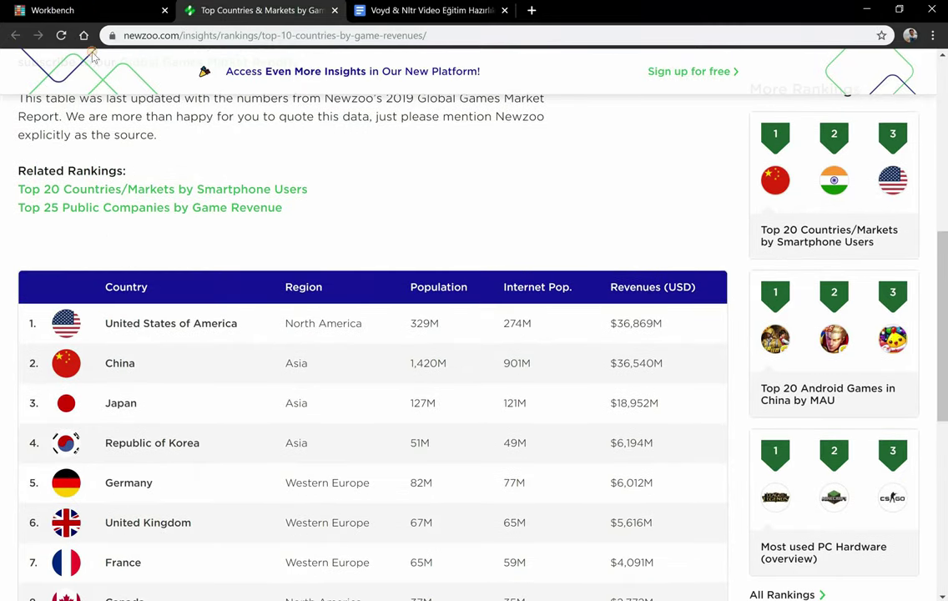
pyautogui.click(83, 10)
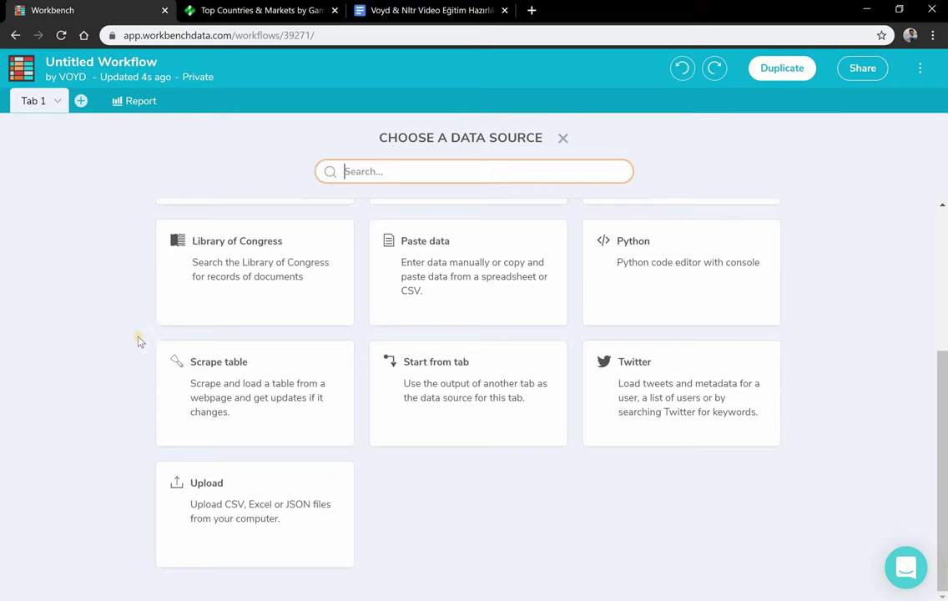
pyautogui.click(193, 383)
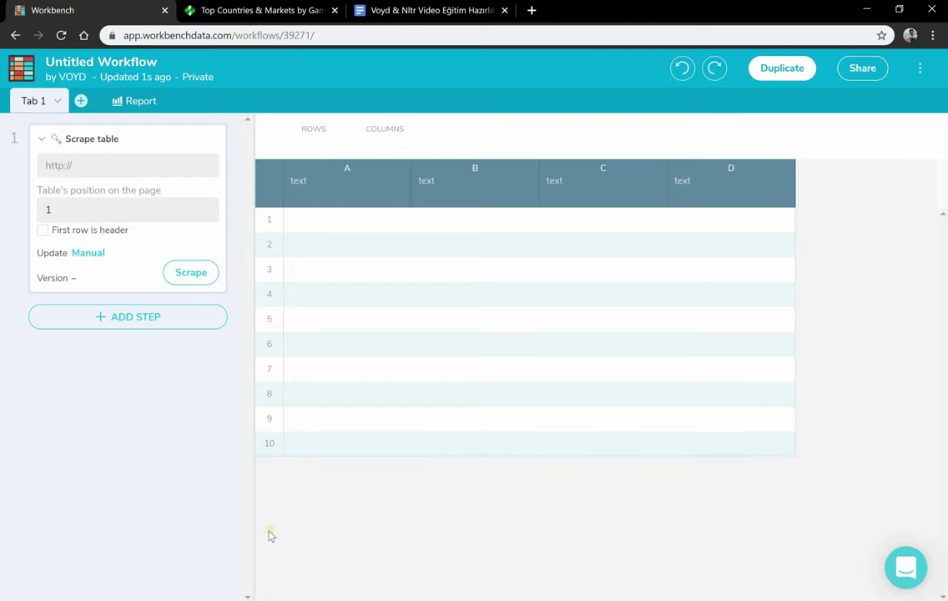
pyautogui.click(117, 165)
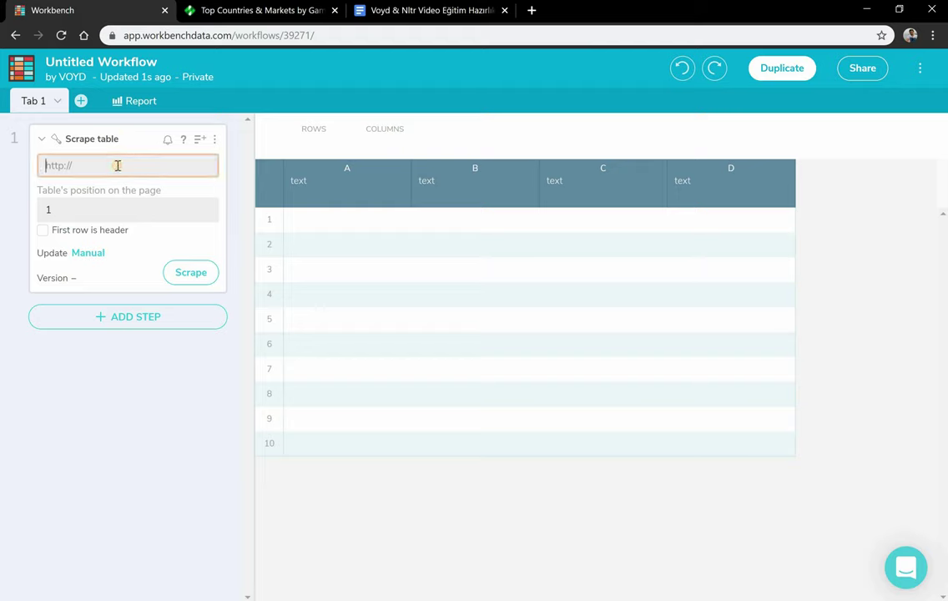
pyautogui.press('Tab')
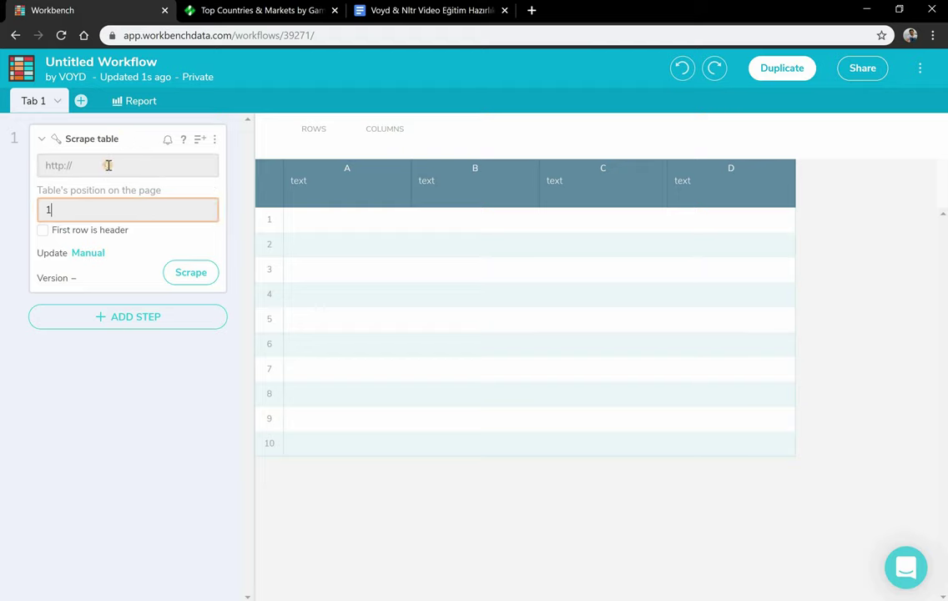
pyautogui.click(108, 165)
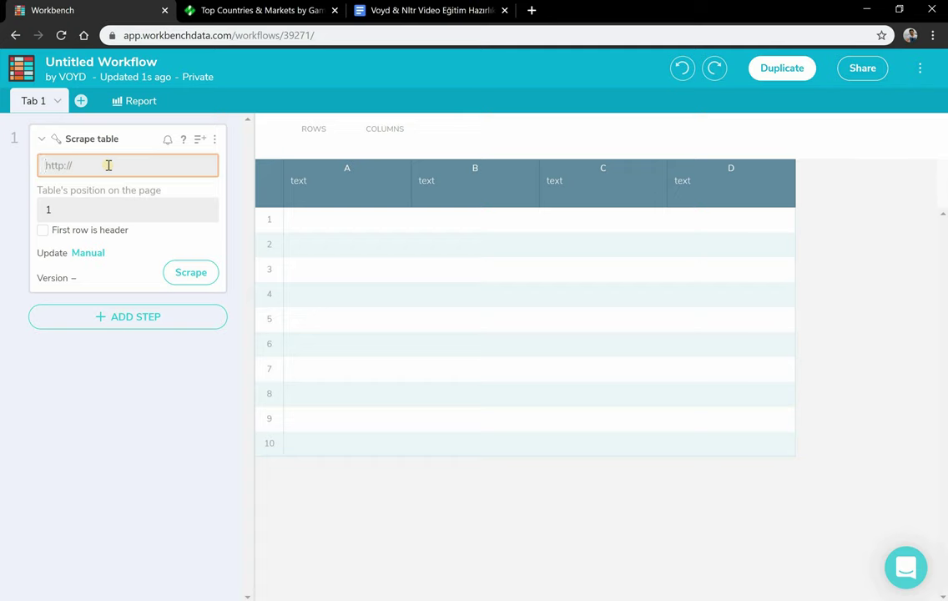
pyautogui.click(261, 10)
pyautogui.click(258, 36)
pyautogui.hotkey('ctrl', 'c')
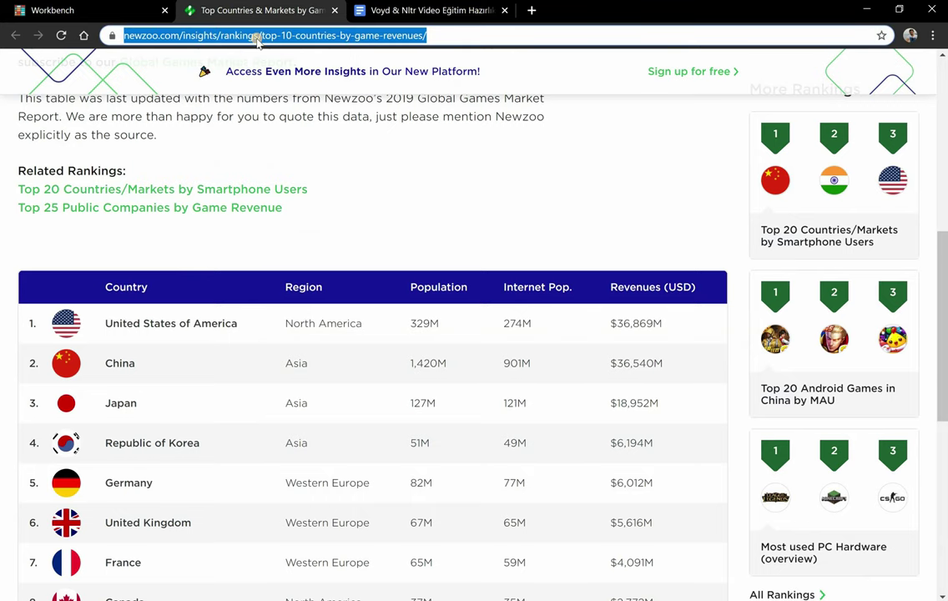
pyautogui.click(114, 10)
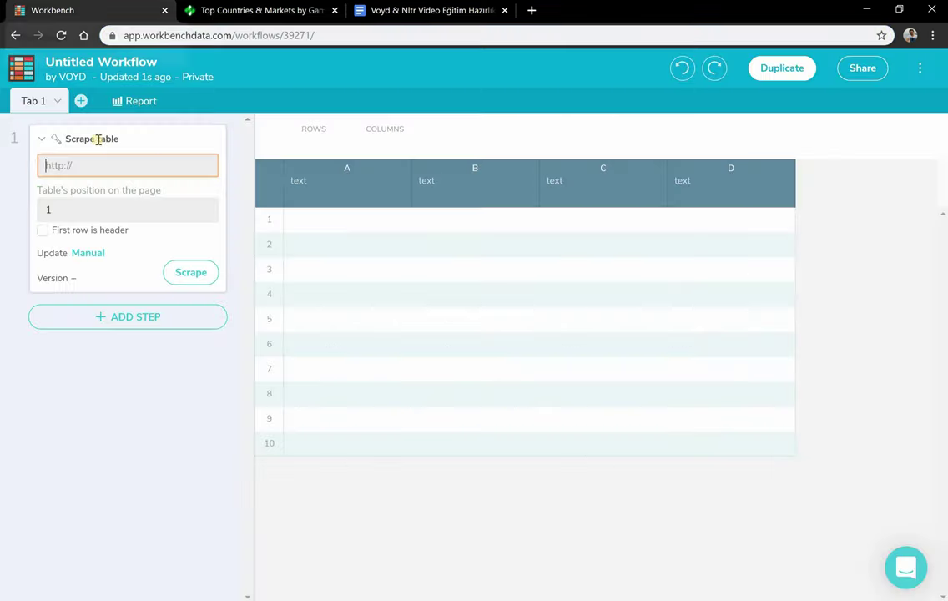
pyautogui.hotkey('ctrl', 'v')
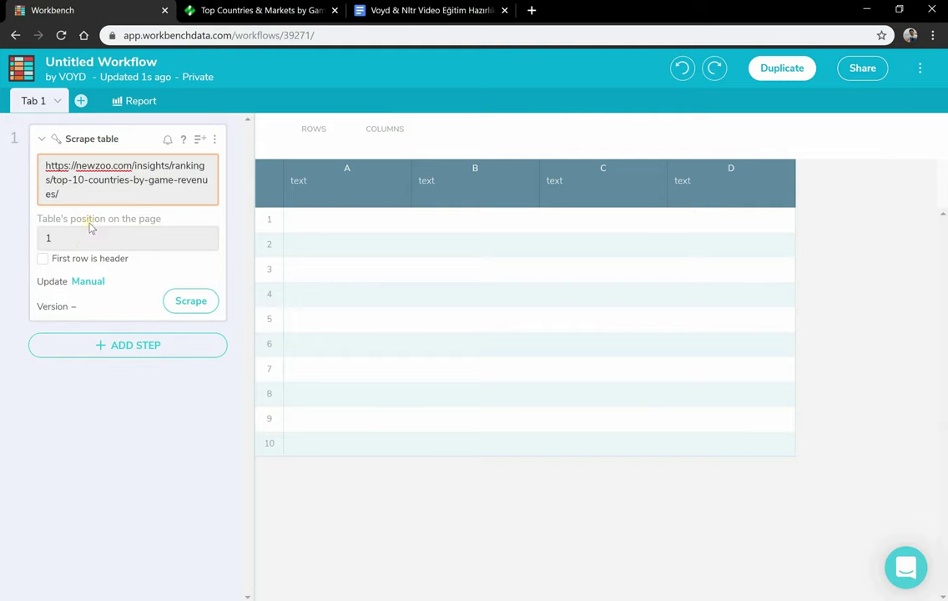
# Examine the Newzoo page from start to end to determine the ranking table's position on the page
pyautogui.hotkey('ctrl', 'Tab')
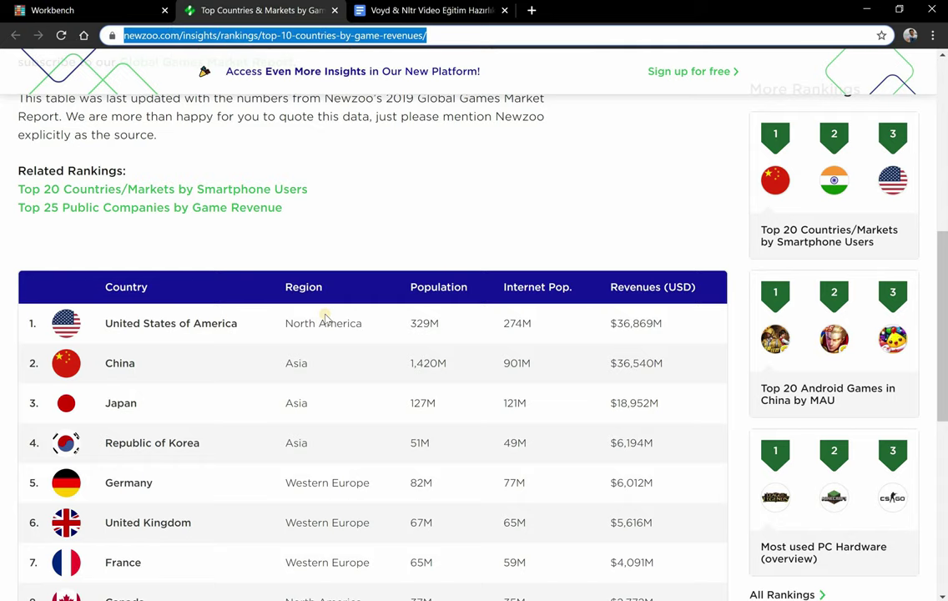
pyautogui.scroll(-3, 325, 318)
pyautogui.scroll(4, 326, 318)
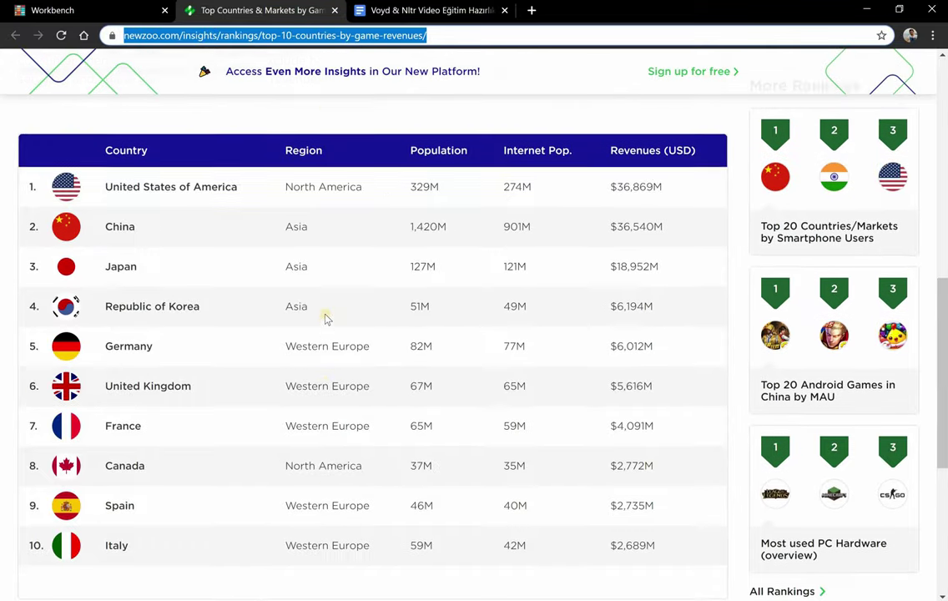
pyautogui.scroll(-3, 325, 317)
pyautogui.scroll(8, 325, 318)
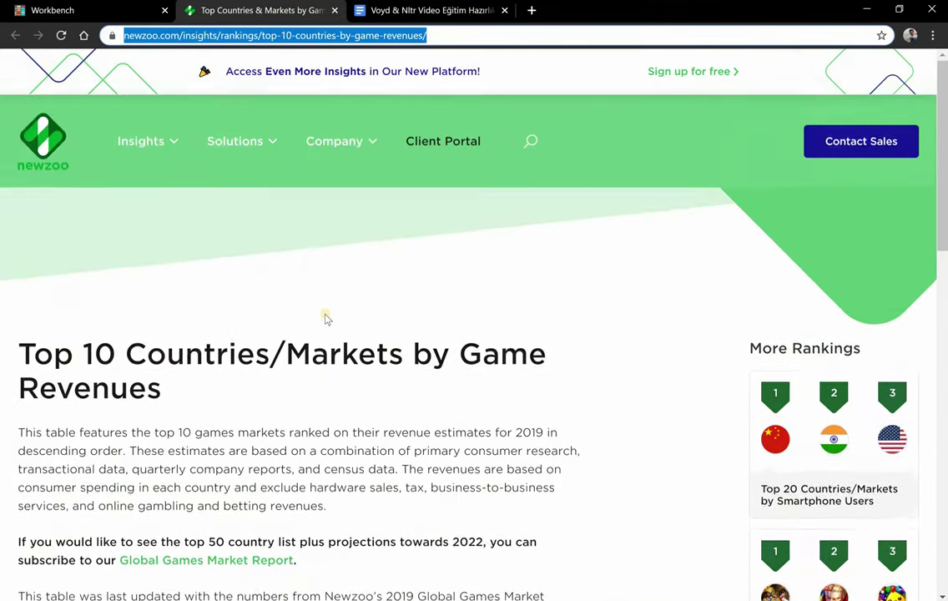
pyautogui.scroll(-5, 324, 321)
pyautogui.scroll(-6, 564, 262)
pyautogui.scroll(8, 564, 262)
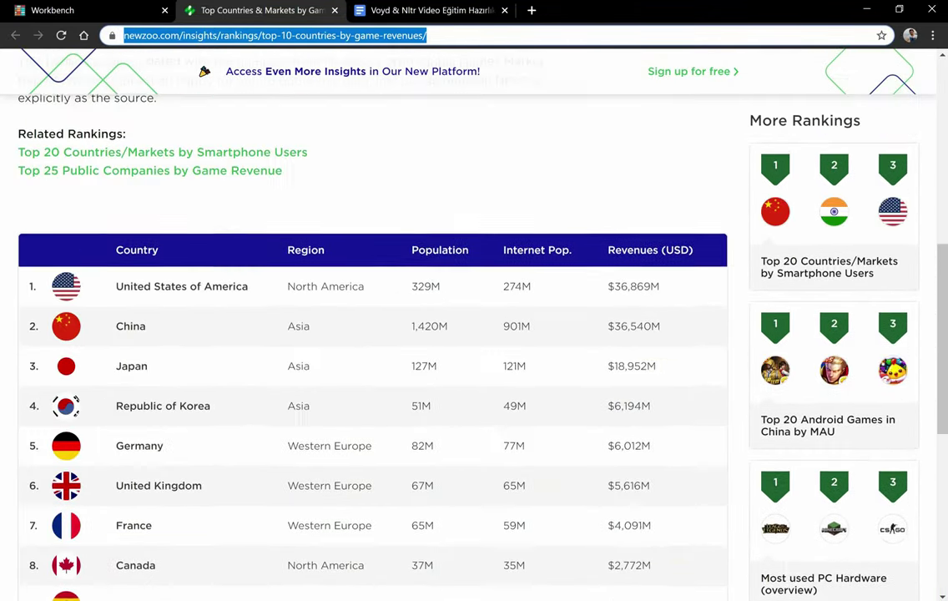
pyautogui.click(101, 12)
pyautogui.click(102, 237)
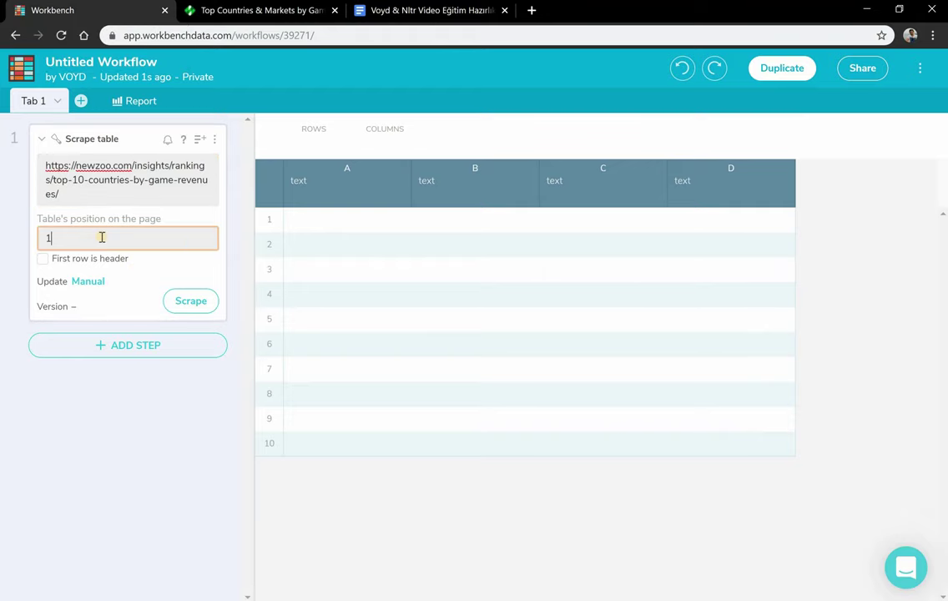
pyautogui.click(260, 12)
pyautogui.scroll(-8, 365, 357)
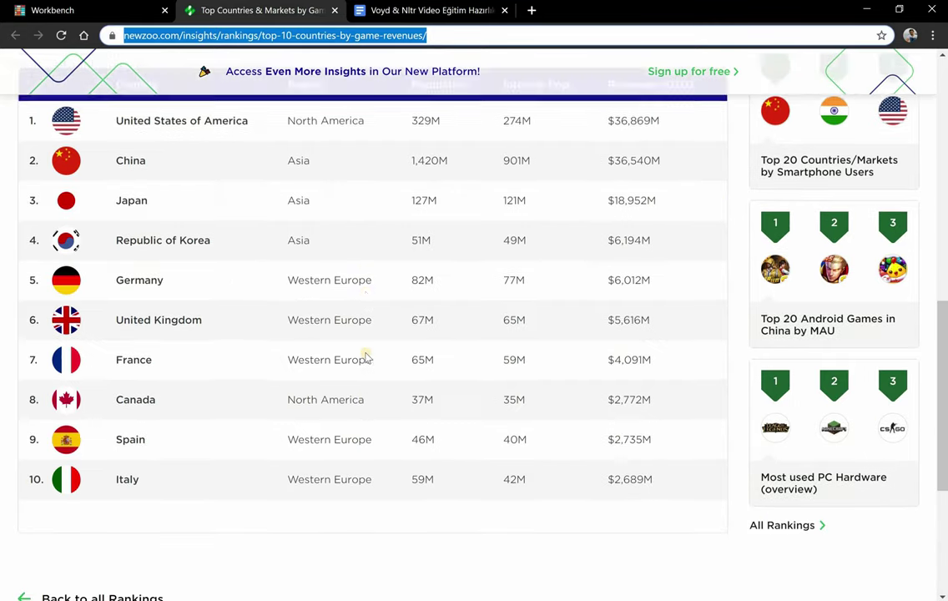
pyautogui.scroll(5, 380, 298)
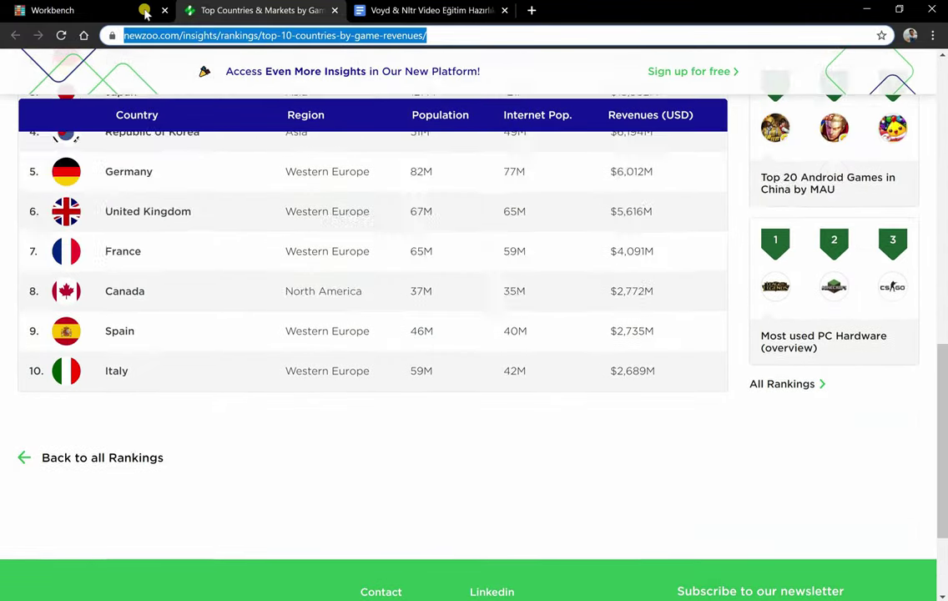
pyautogui.hotkey('ctrl', 'shift', 'Tab')
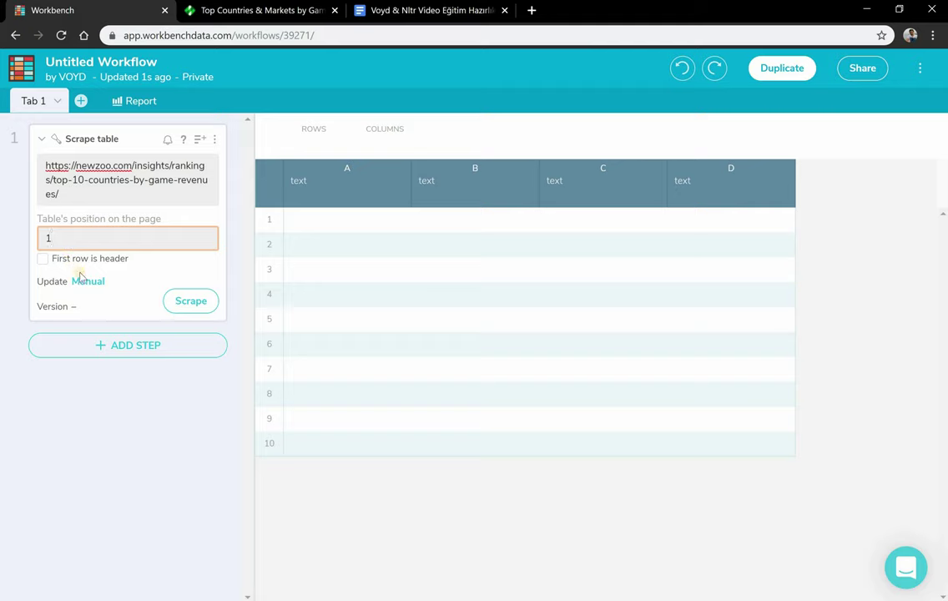
# Scrape the table at position 1 of the Newzoo page and compare its columns with the original ranking
pyautogui.click(114, 198)
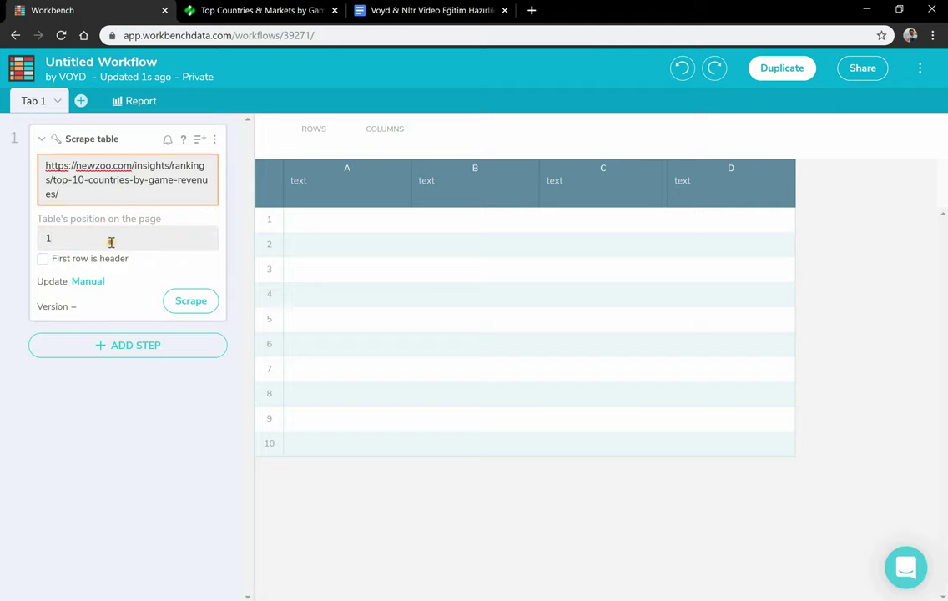
pyautogui.click(111, 241)
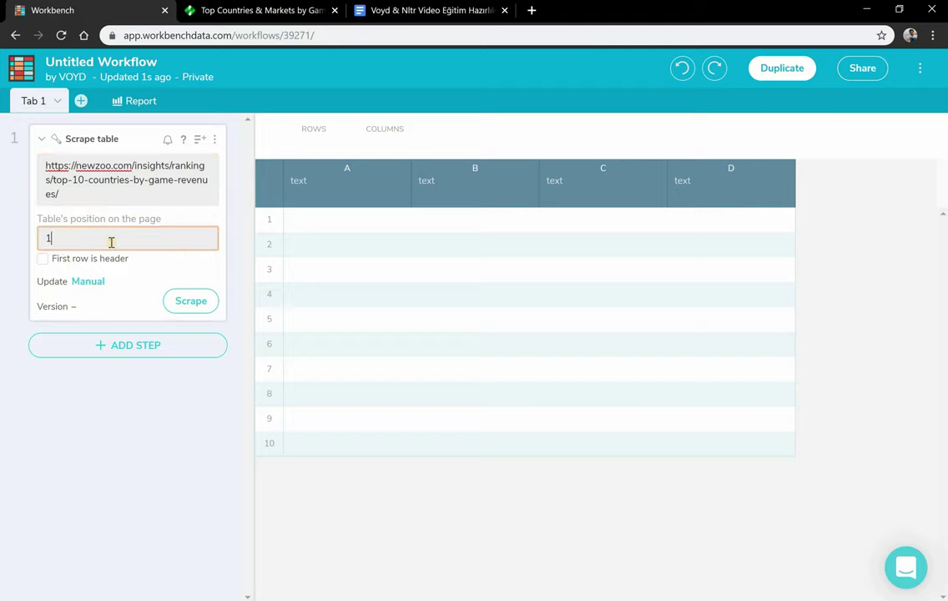
pyautogui.click(177, 302)
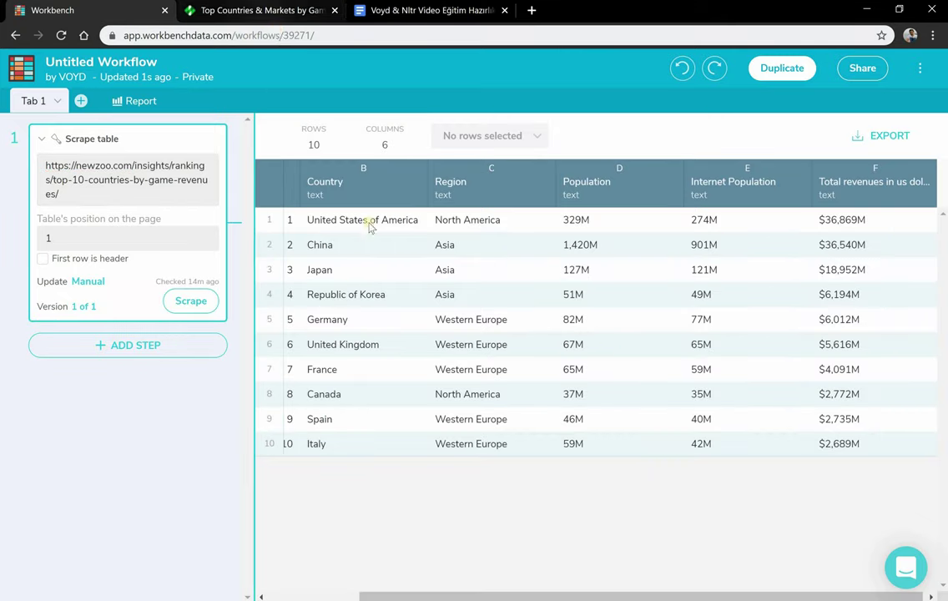
pyautogui.click(240, 14)
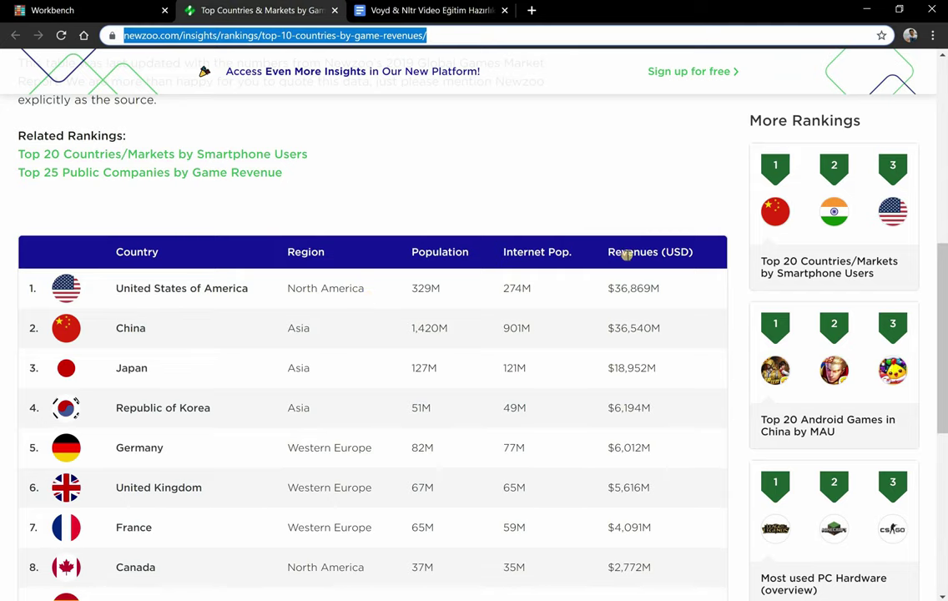
pyautogui.click(51, 11)
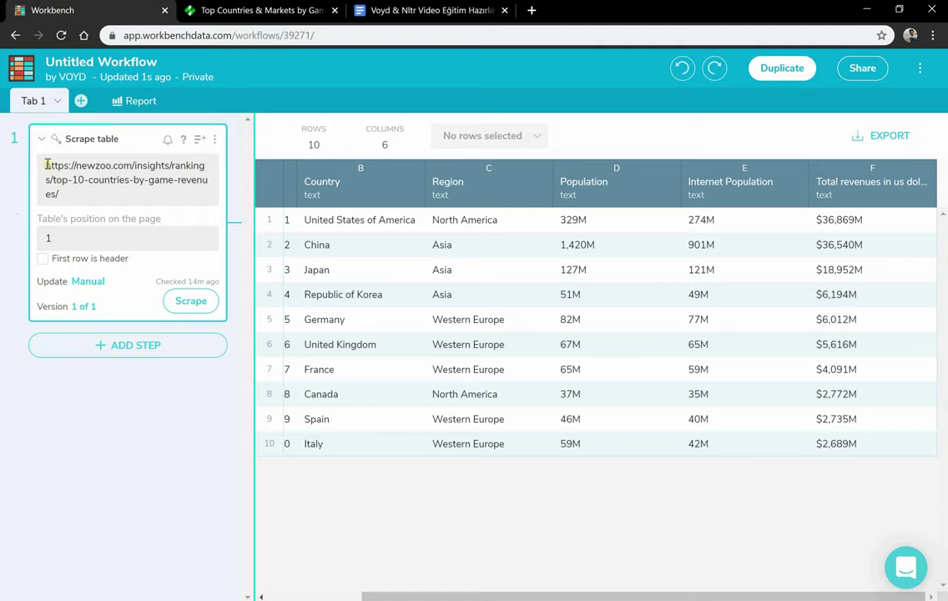
# Add a second tab to the workflow and choose Twitter as its data source
pyautogui.click(81, 101)
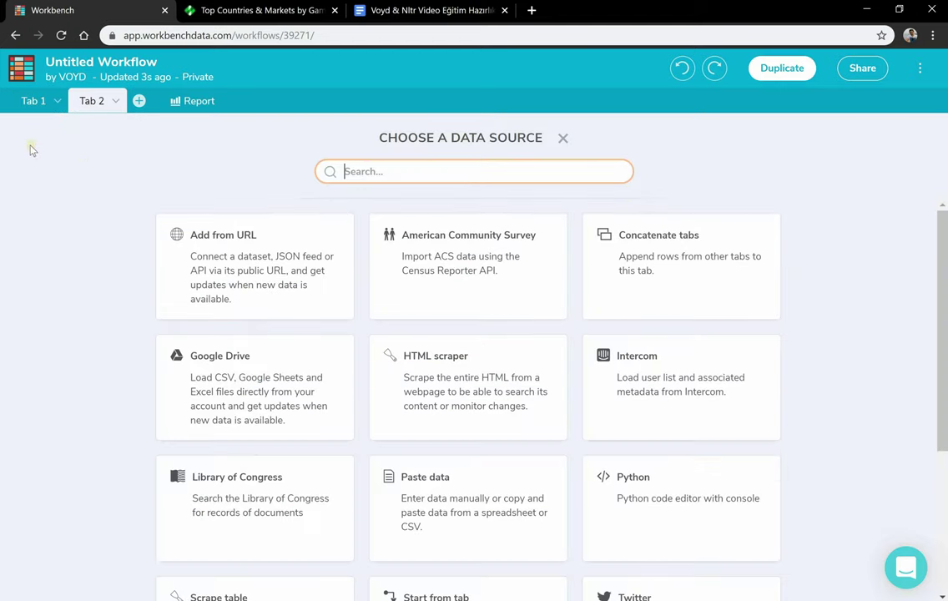
pyautogui.click(55, 101)
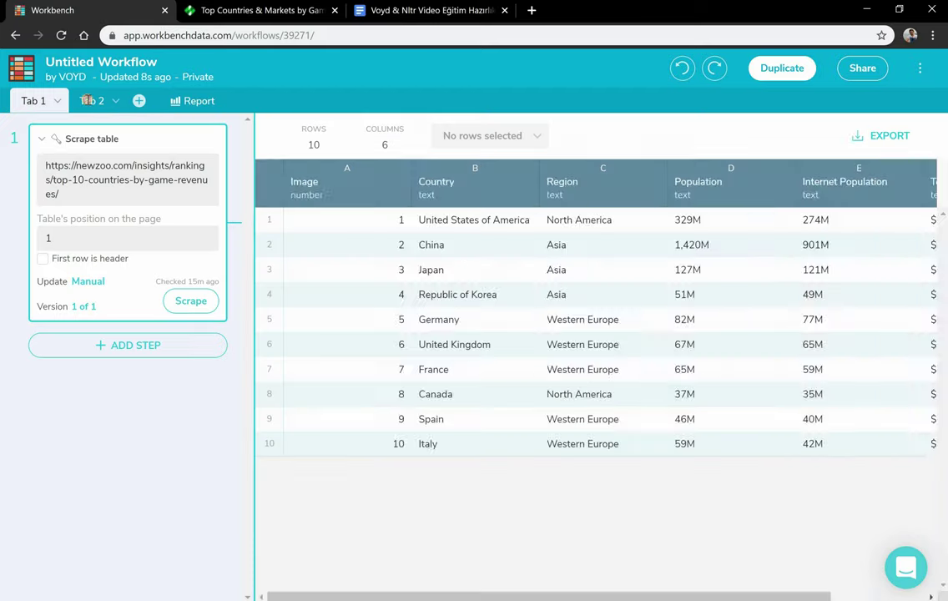
pyautogui.click(87, 100)
pyautogui.click(357, 171)
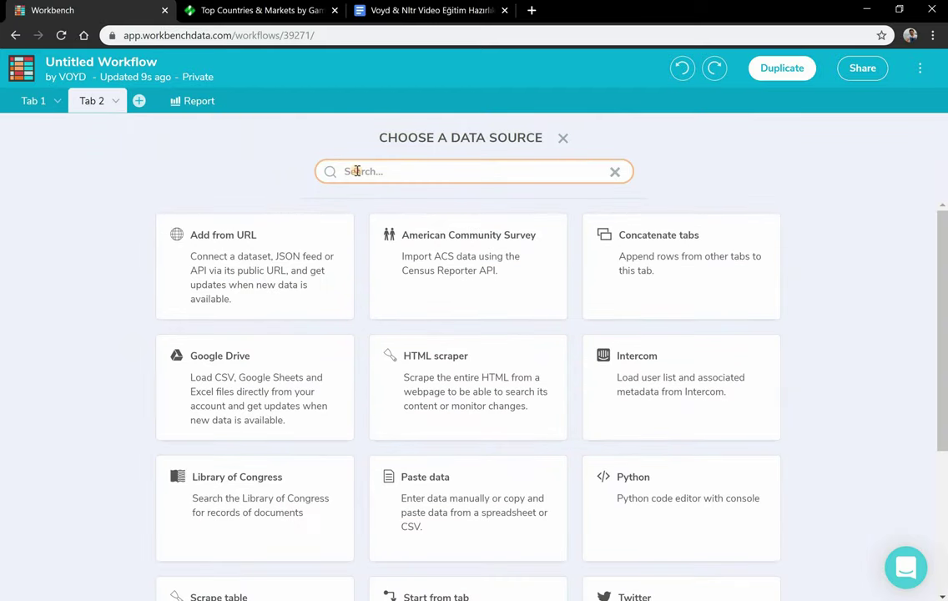
pyautogui.write('tw')
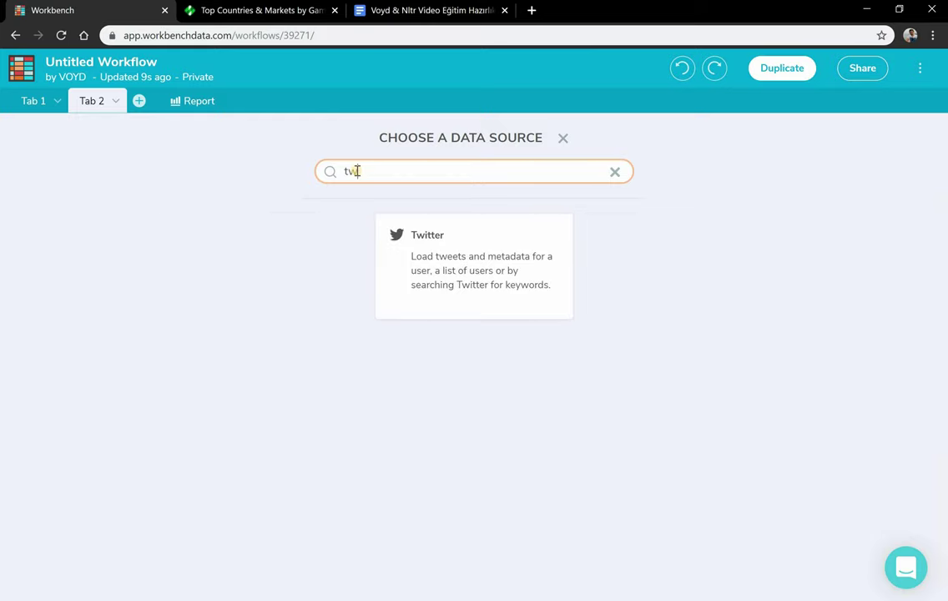
pyautogui.click(460, 257)
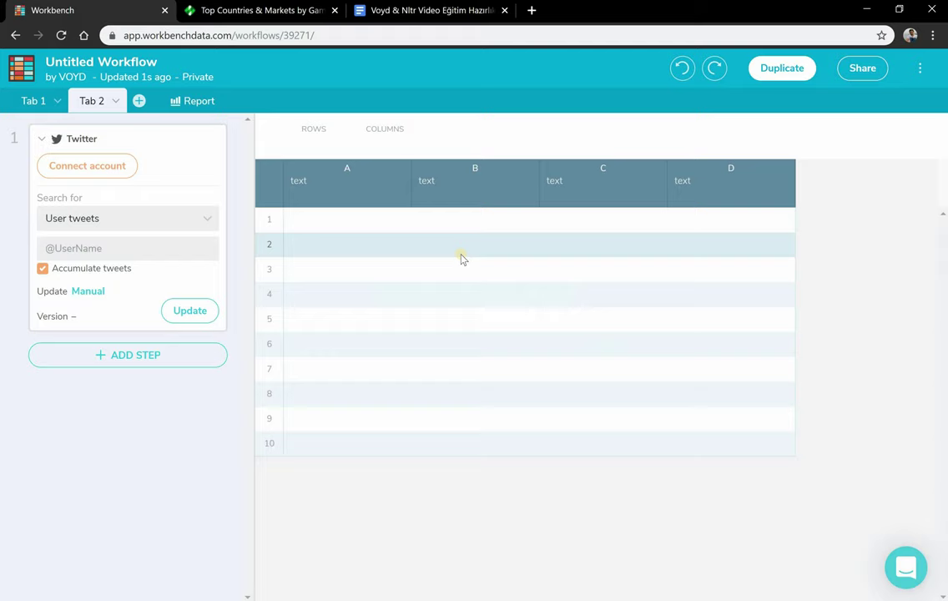
# Connect the Twitter account to the Twitter step by authorizing Workbench Data to access it
pyautogui.click(85, 166)
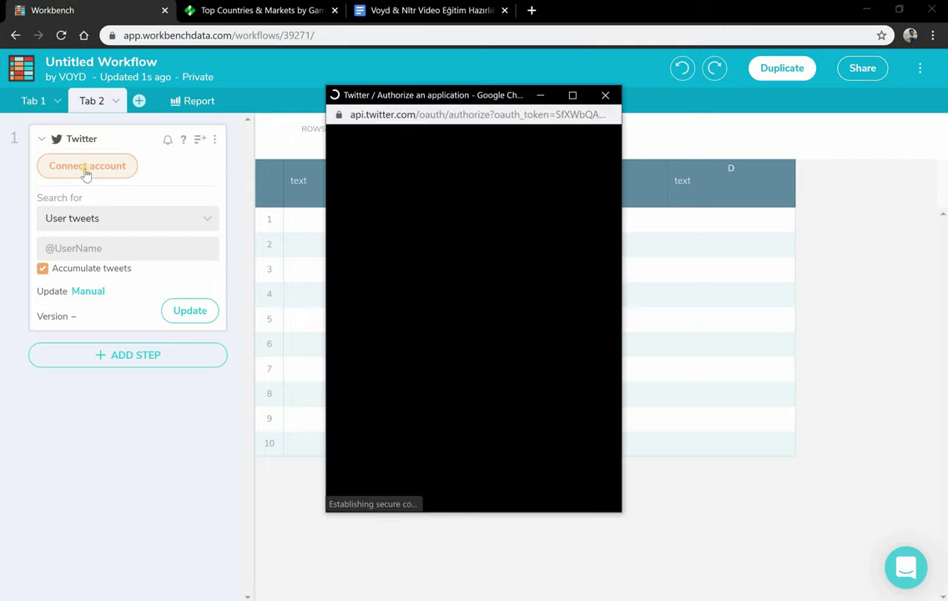
pyautogui.click(400, 210)
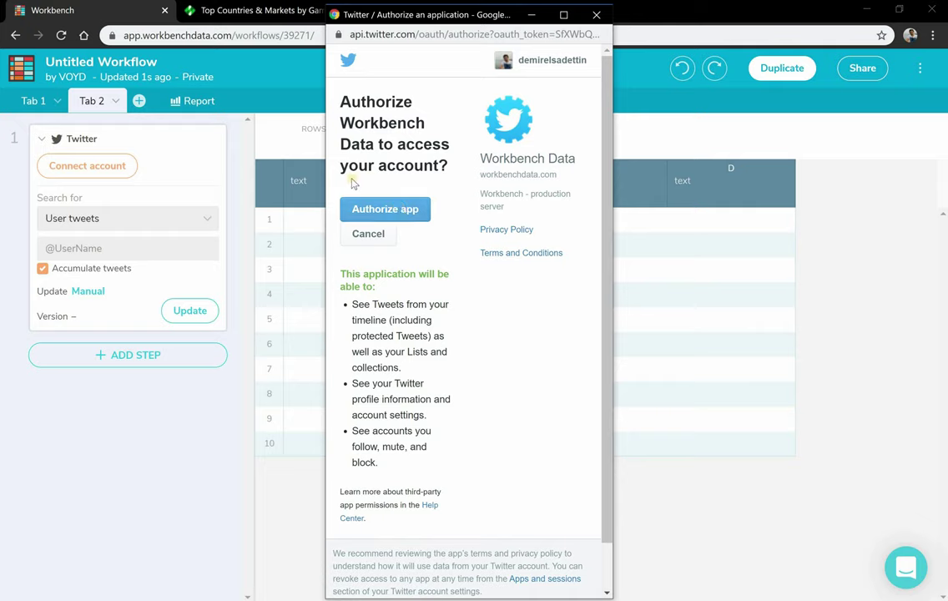
pyautogui.click(392, 208)
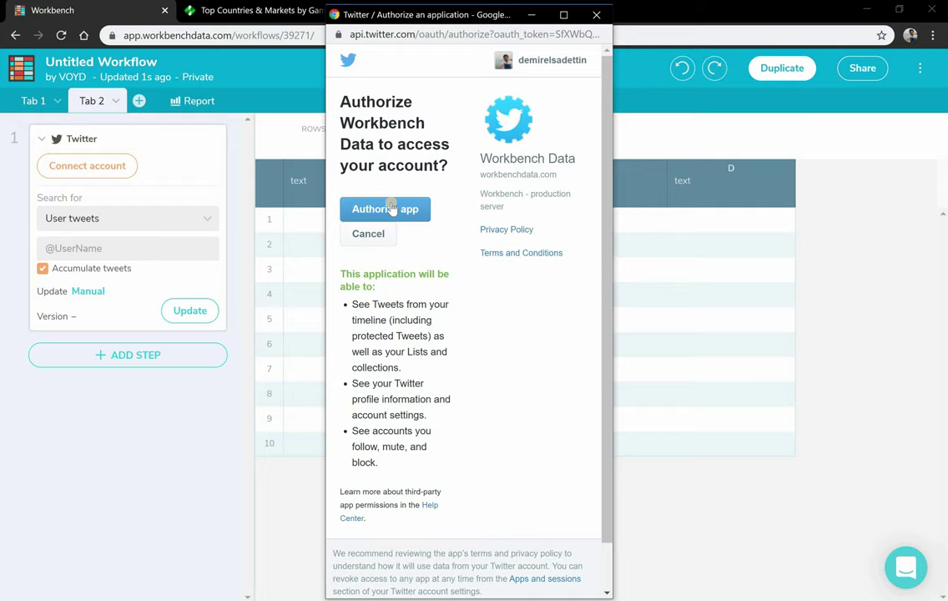
pyautogui.click(391, 209)
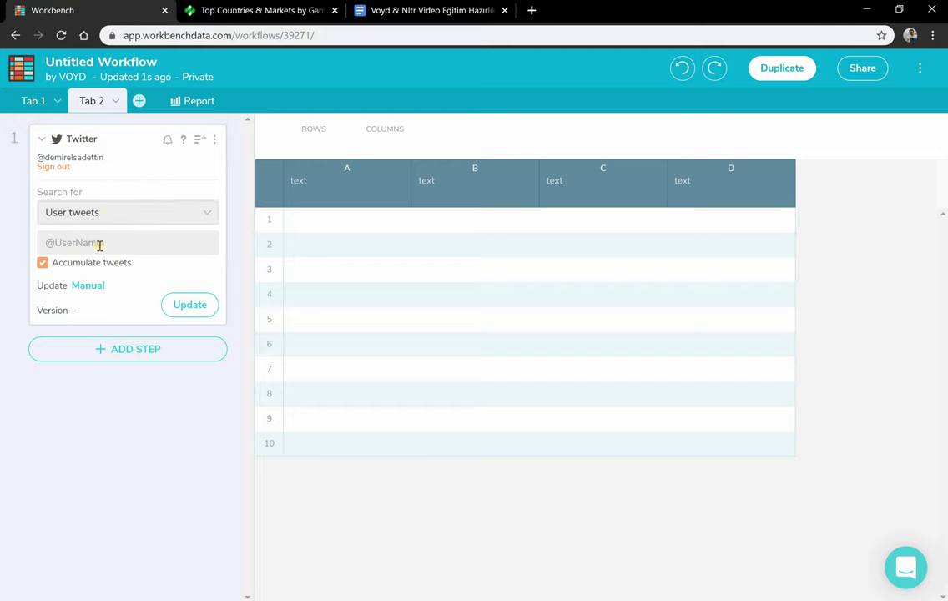
pyautogui.click(93, 213)
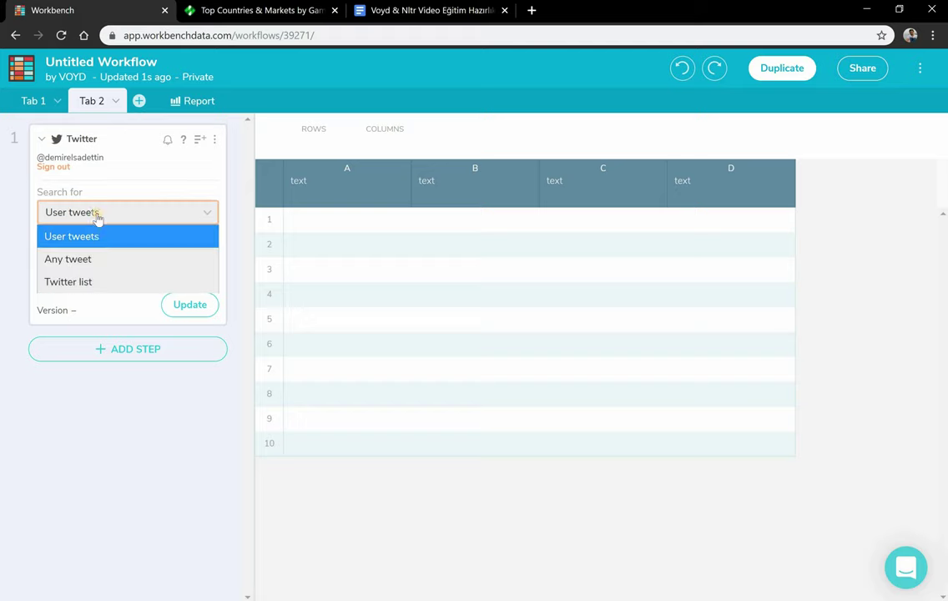
pyautogui.click(100, 259)
pyautogui.click(92, 237)
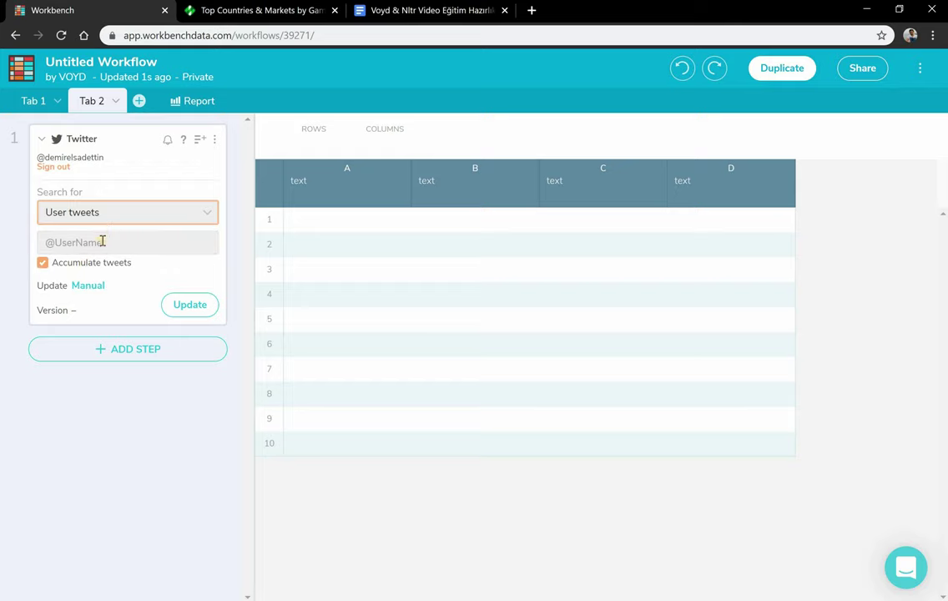
pyautogui.click(100, 241)
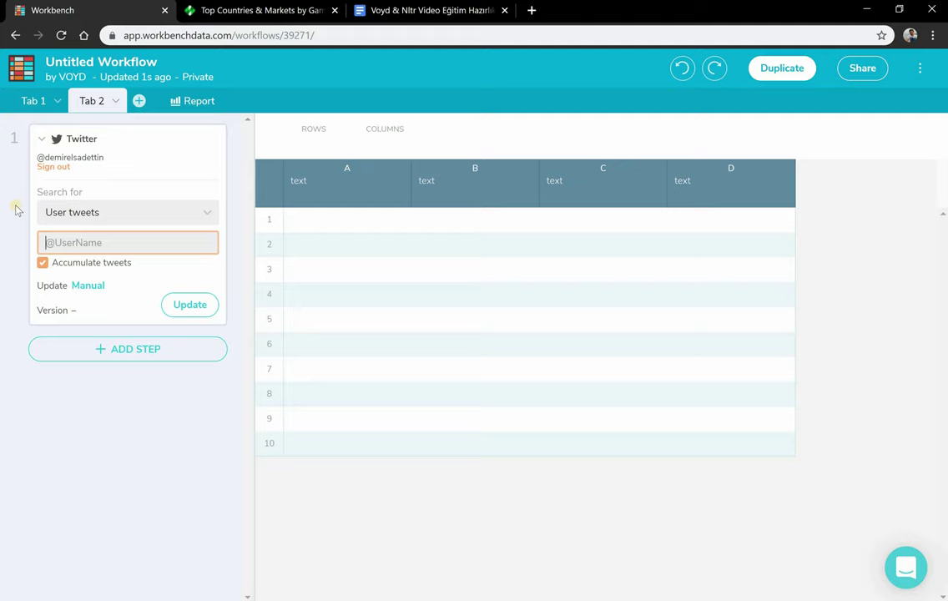
pyautogui.write('@voydorg')
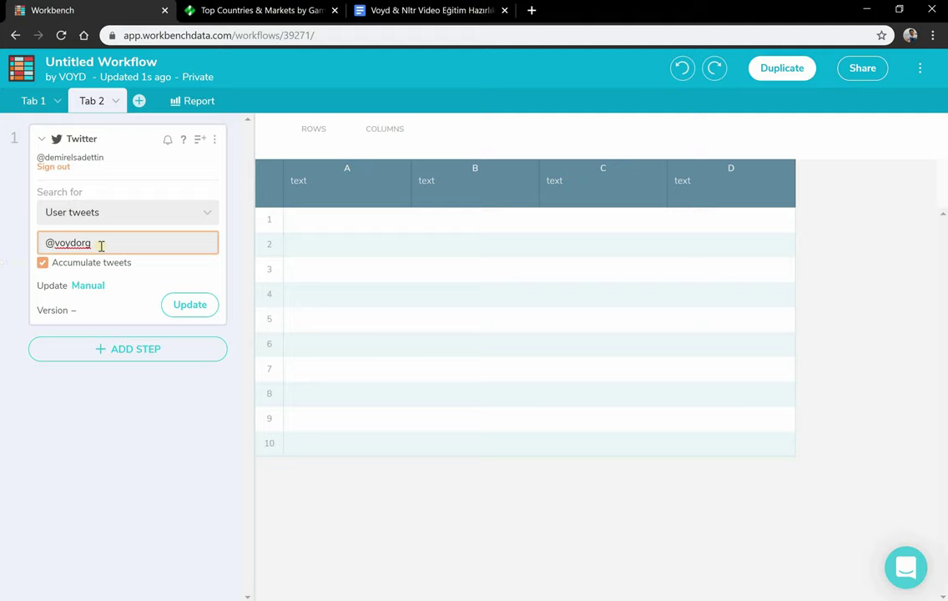
pyautogui.click(188, 305)
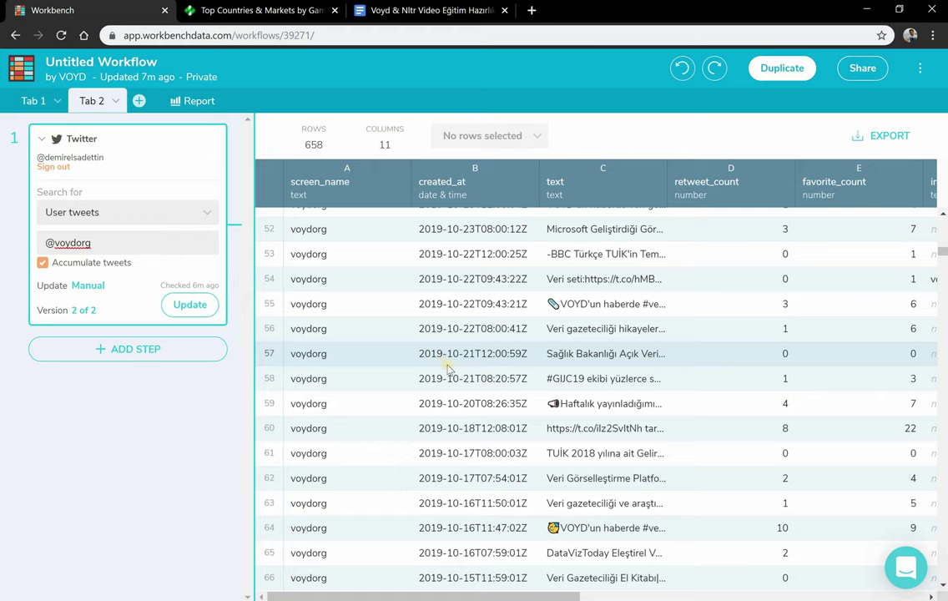
pyautogui.scroll(-2, 522, 321)
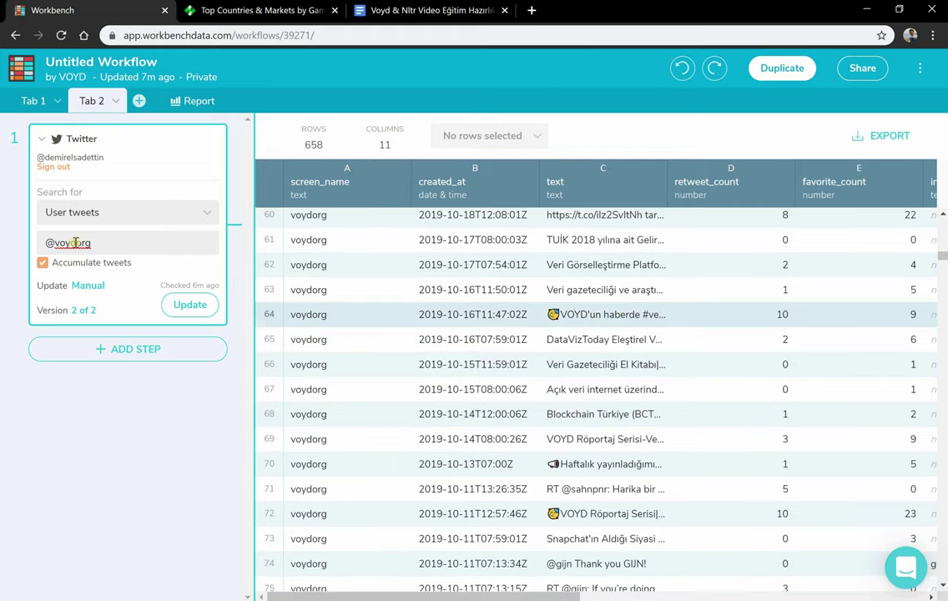
pyautogui.scroll(4, 668, 344)
pyautogui.scroll(2, 667, 344)
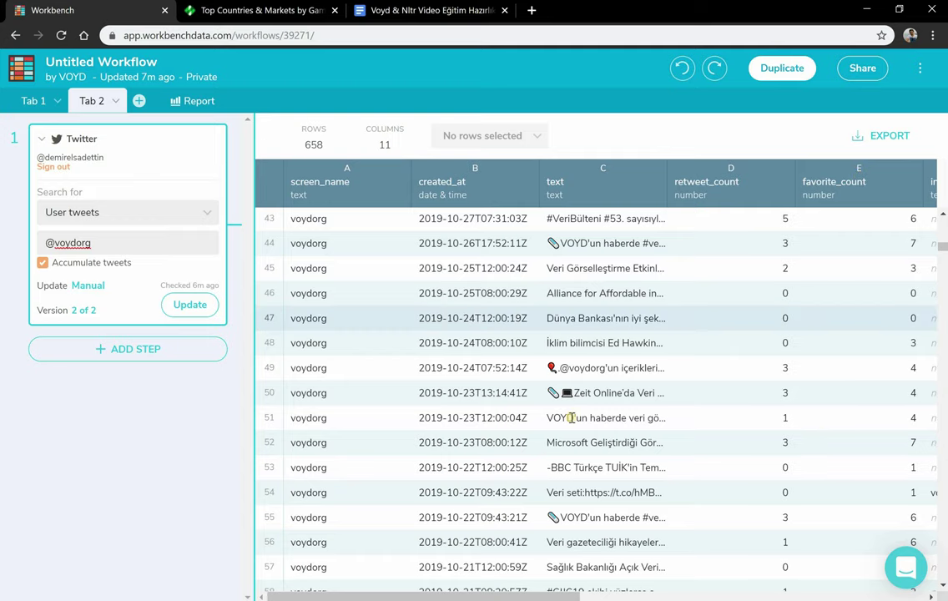
pyautogui.hscroll(10, 680, 340)
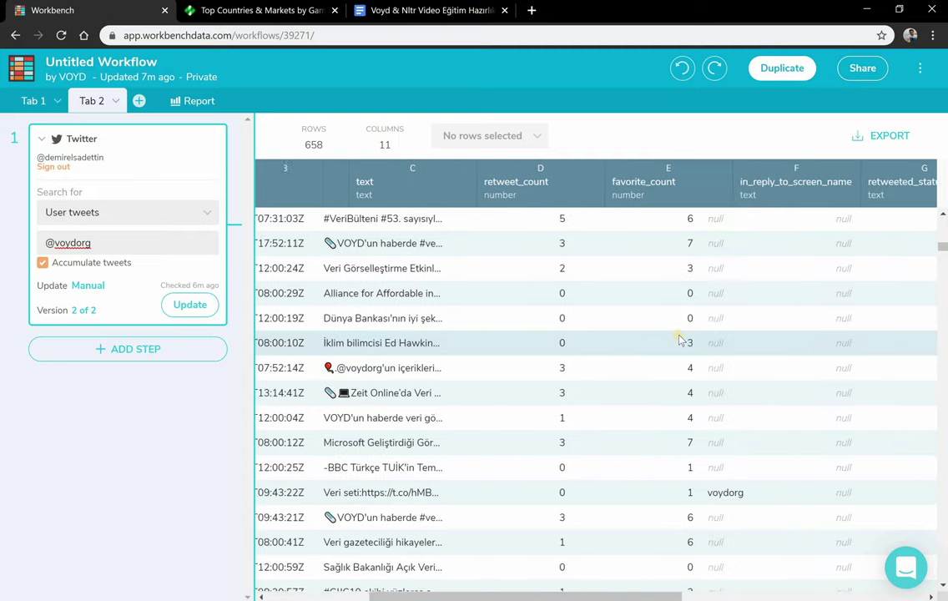
pyautogui.hscroll(-10, 680, 339)
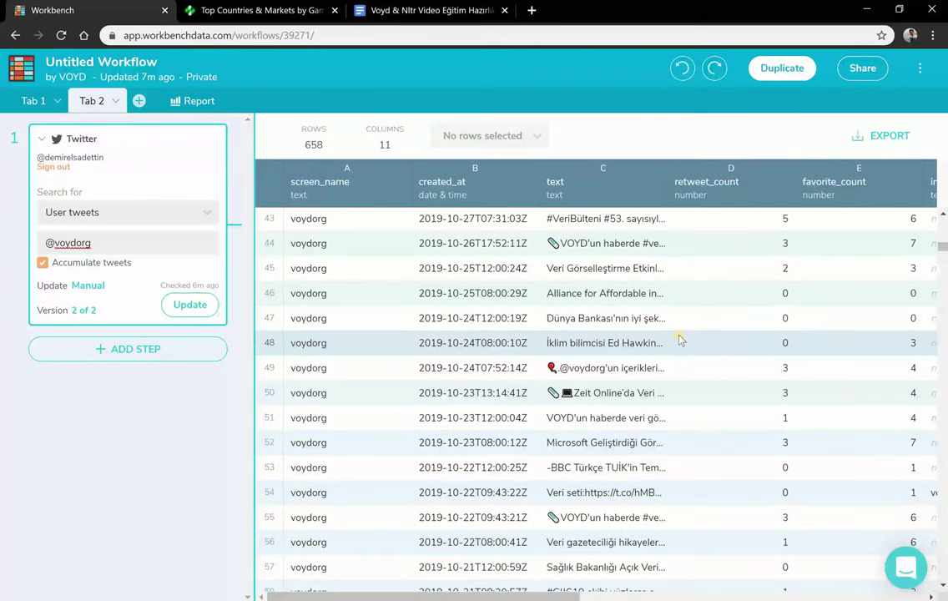
# Try the Any tweet and Twitter list search types in the Twitter step and return it to User tweets
pyautogui.click(140, 217)
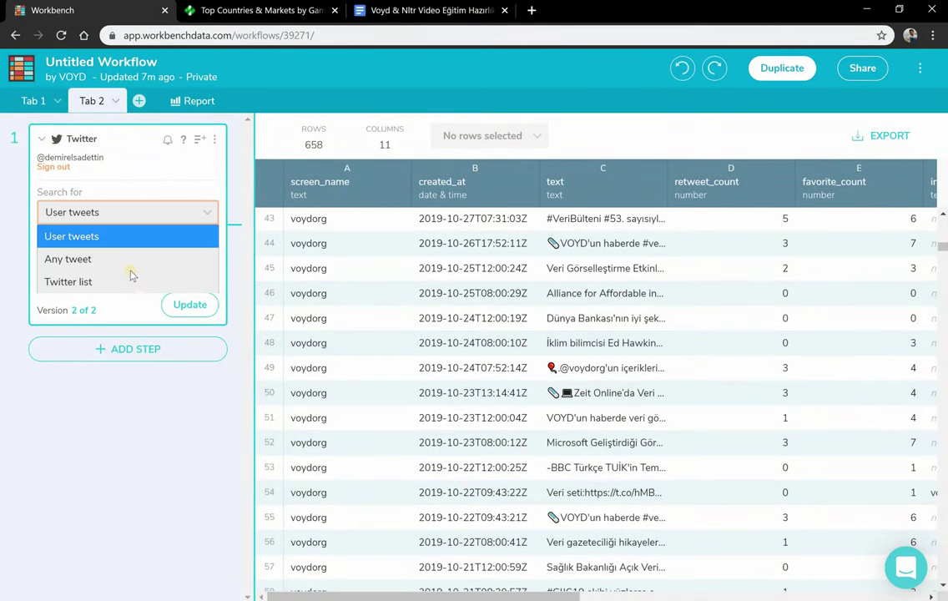
pyautogui.click(129, 244)
pyautogui.click(130, 243)
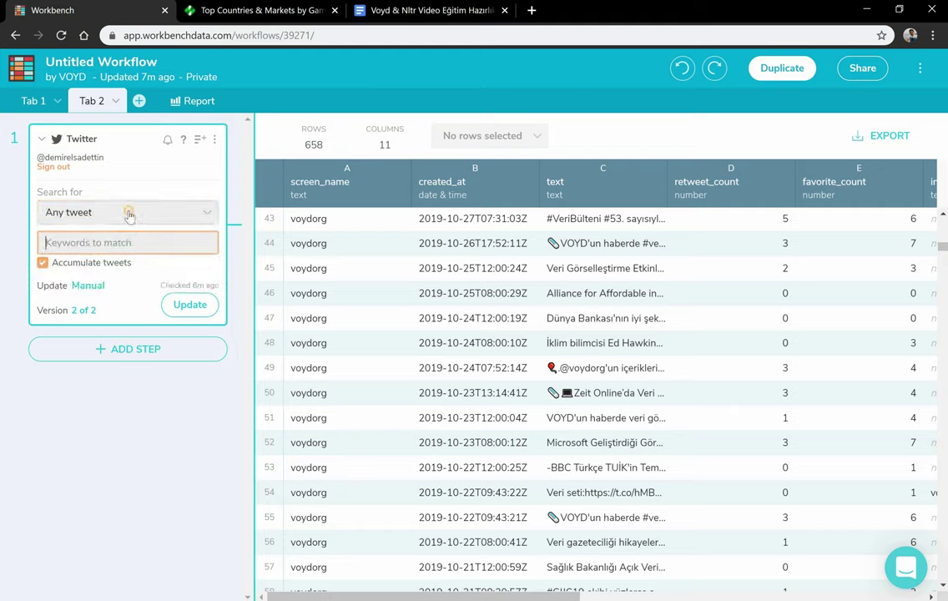
pyautogui.click(127, 212)
pyautogui.click(116, 279)
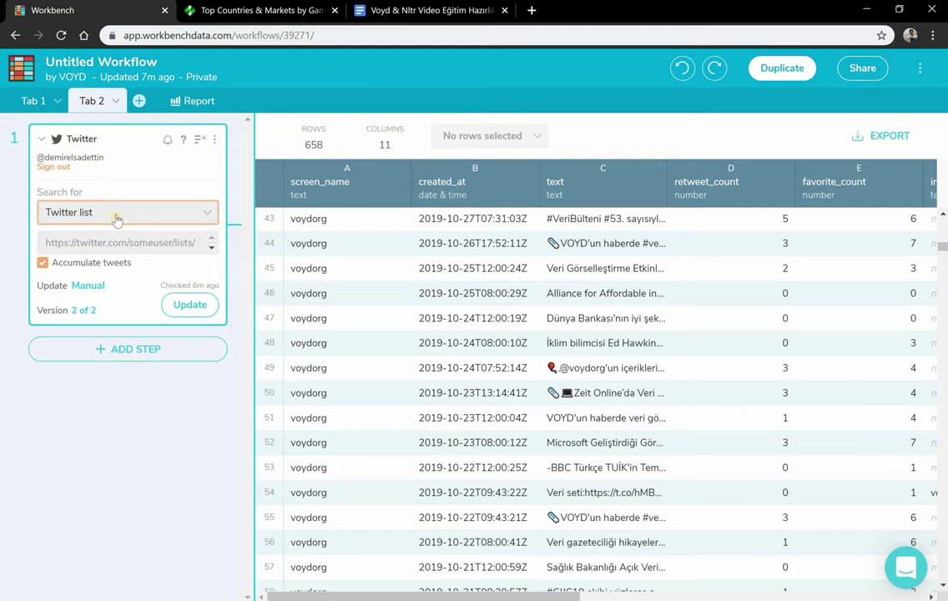
pyautogui.click(116, 215)
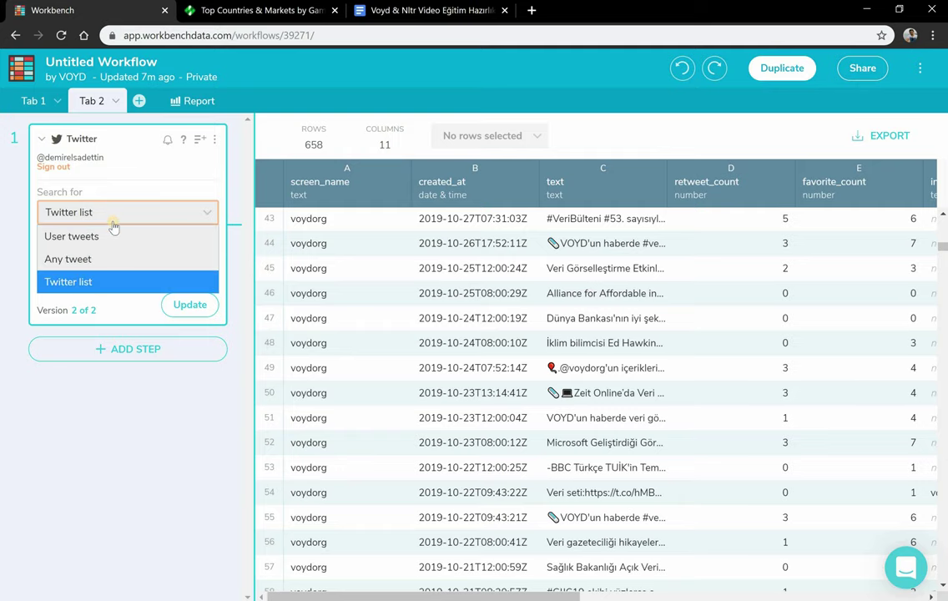
pyautogui.click(110, 236)
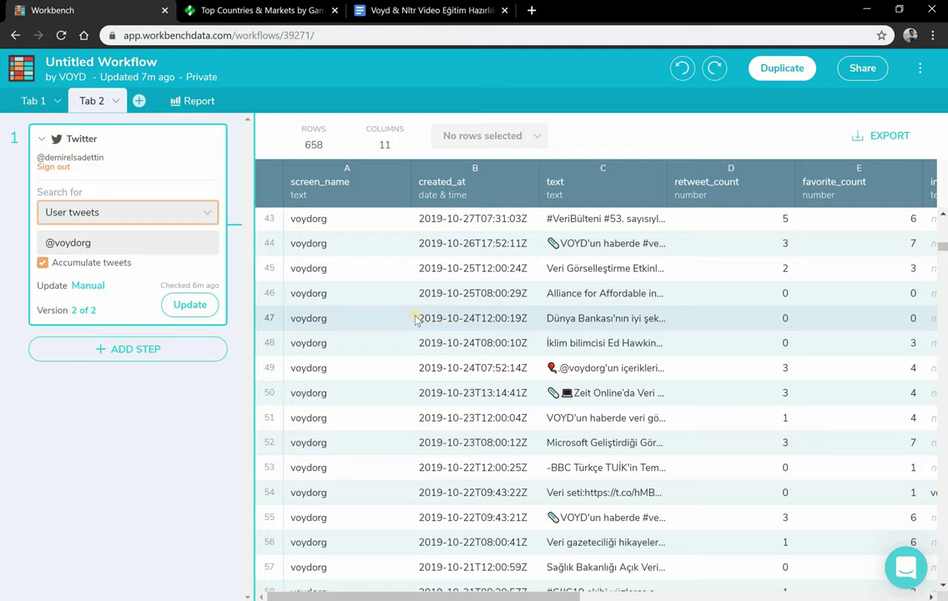
pyautogui.scroll(-5, 466, 283)
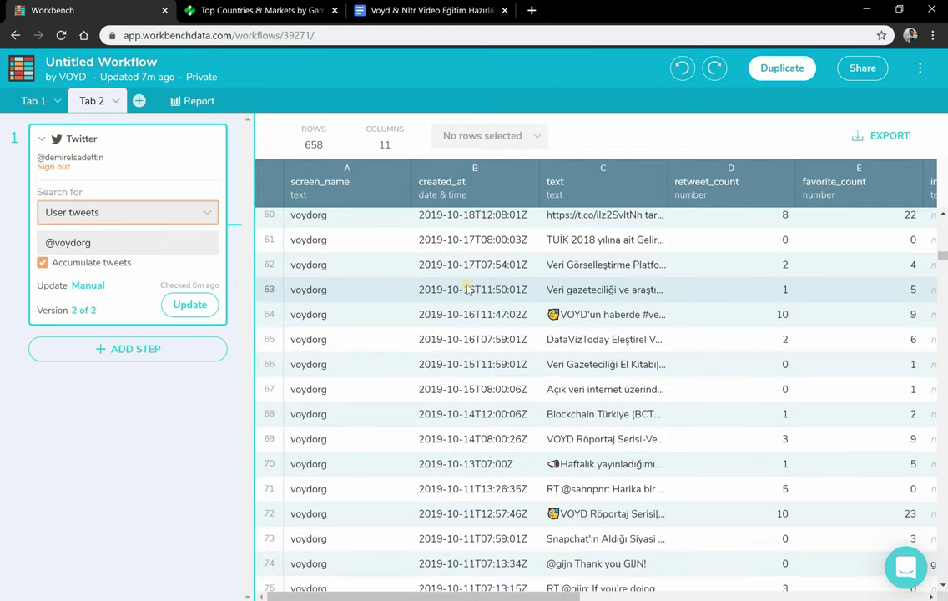
pyautogui.scroll(9, 575, 421)
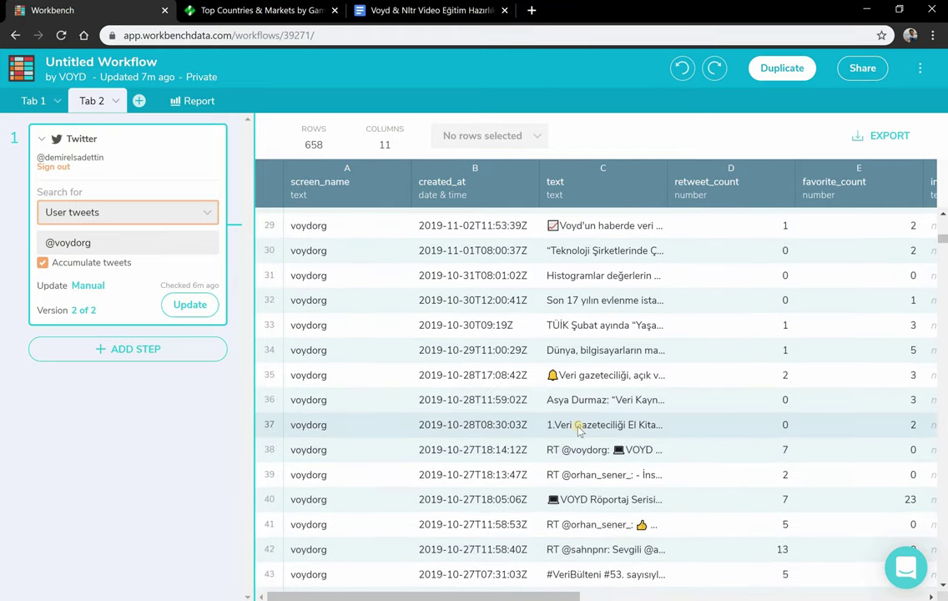
pyautogui.scroll(-3, 578, 428)
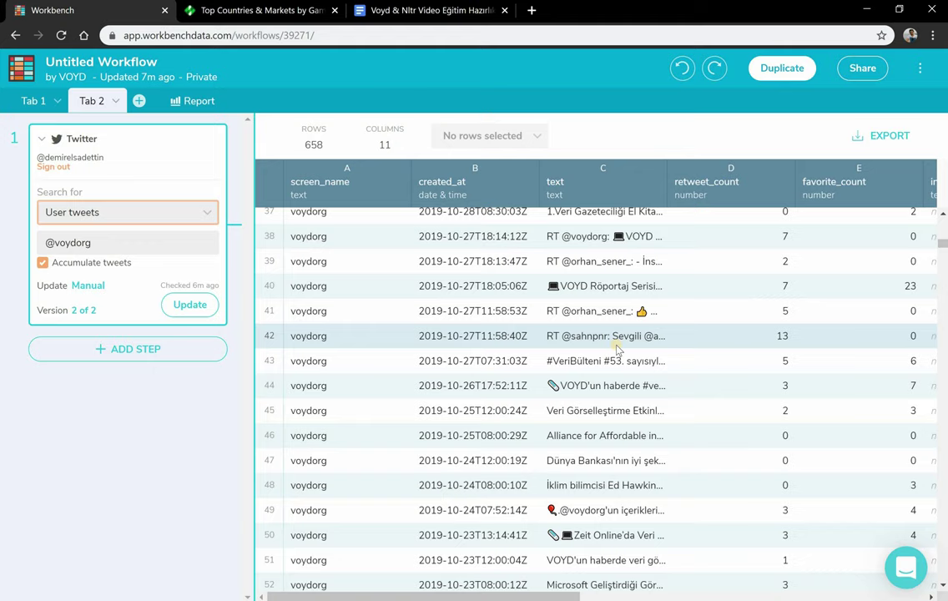